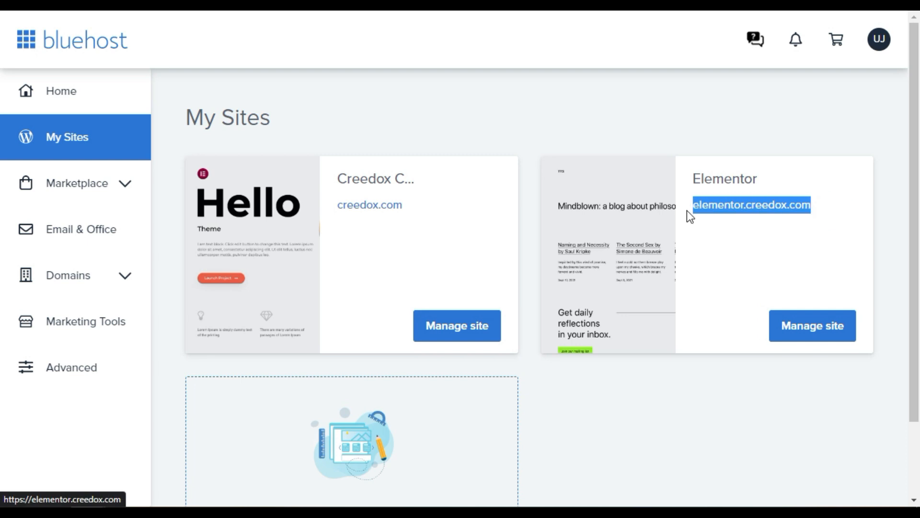
Step: Open the subdomain management page under Domains and check the existing elementor.creedox.com entry
click(711, 256)
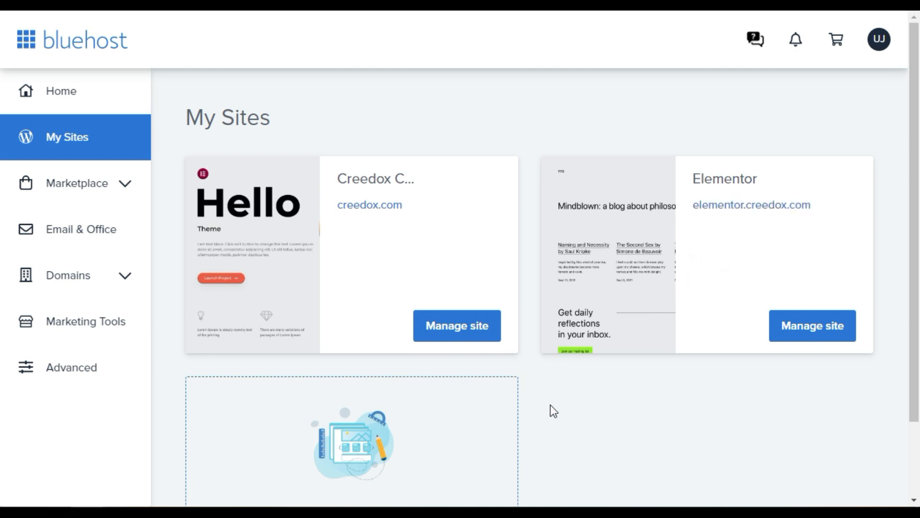
scroll(551, 405, down, 2)
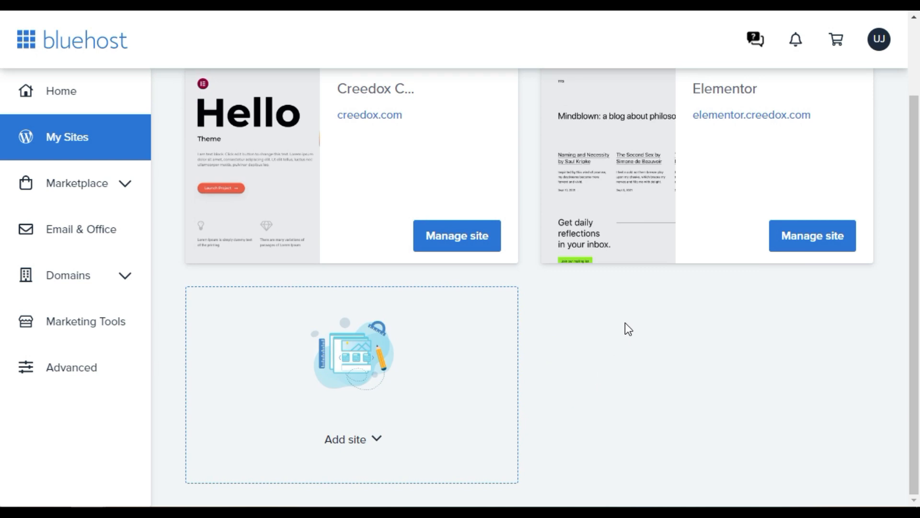
click(126, 275)
scroll(110, 424, down, 1)
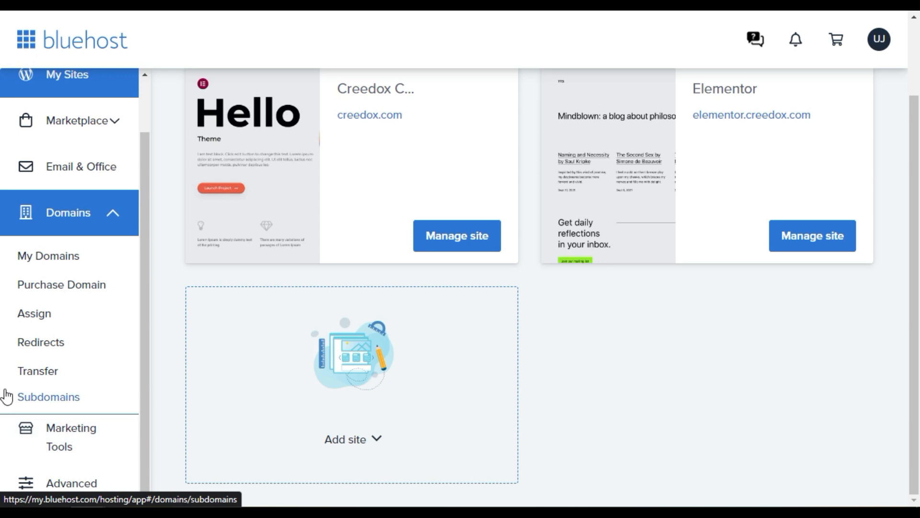
click(79, 401)
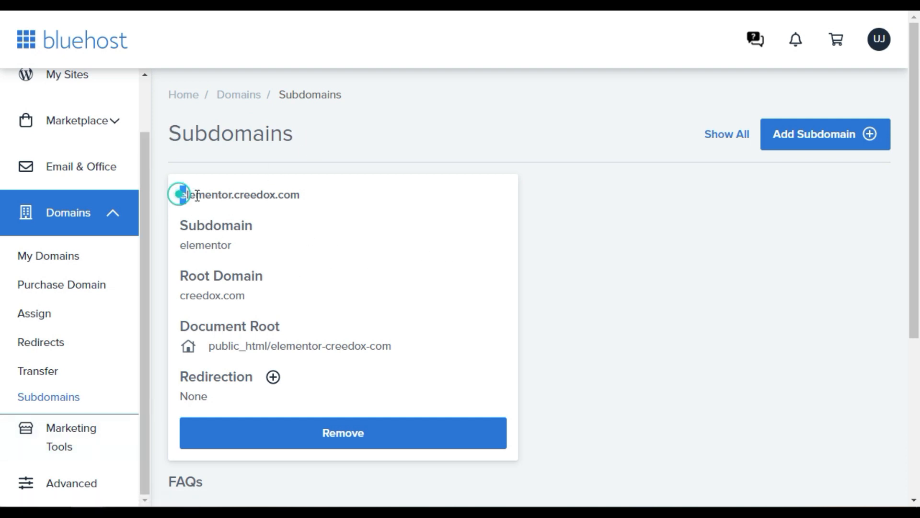
drag(180, 195, 271, 195)
click(306, 223)
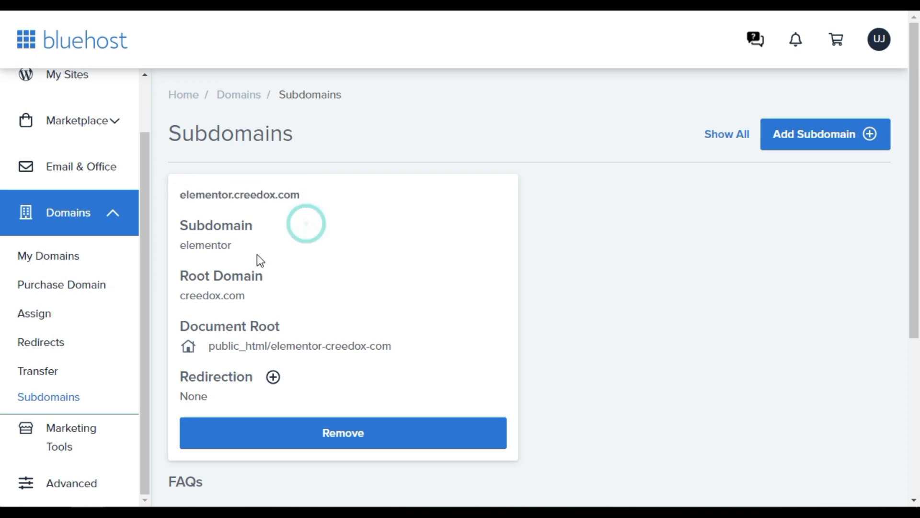
Step: Start adding a subdomain, choosing creedox.com as its domain and entering shop as its name
click(803, 140)
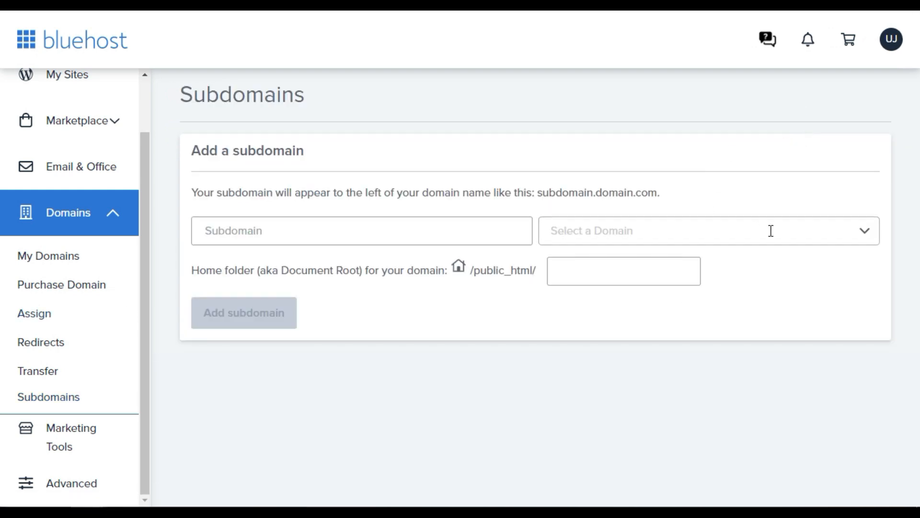
click(861, 238)
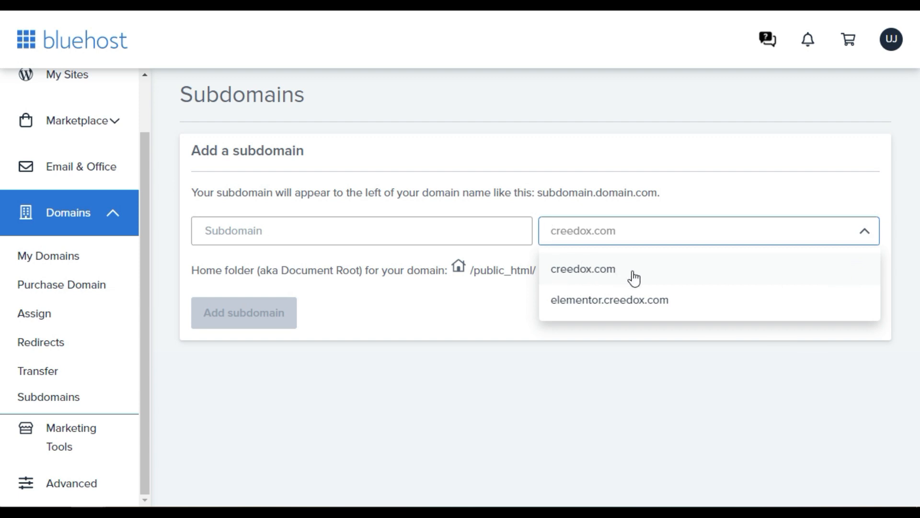
click(700, 283)
click(264, 238)
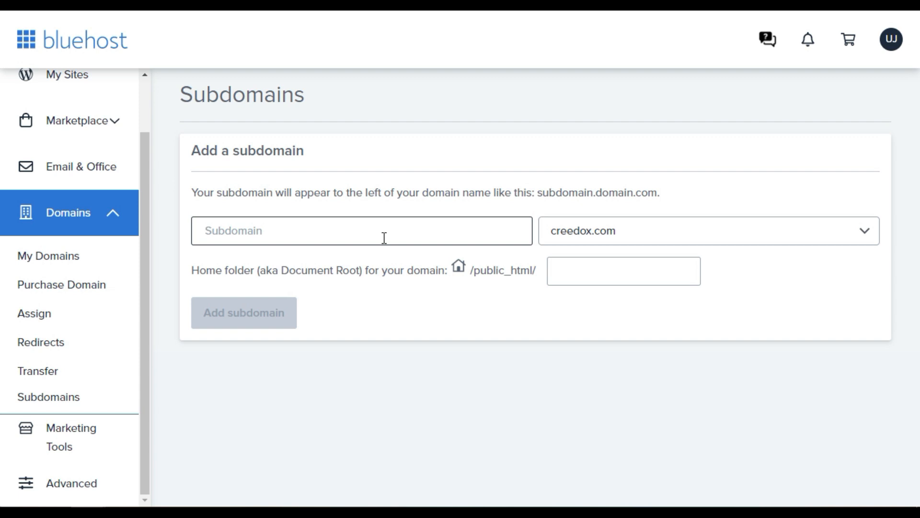
text(shop)
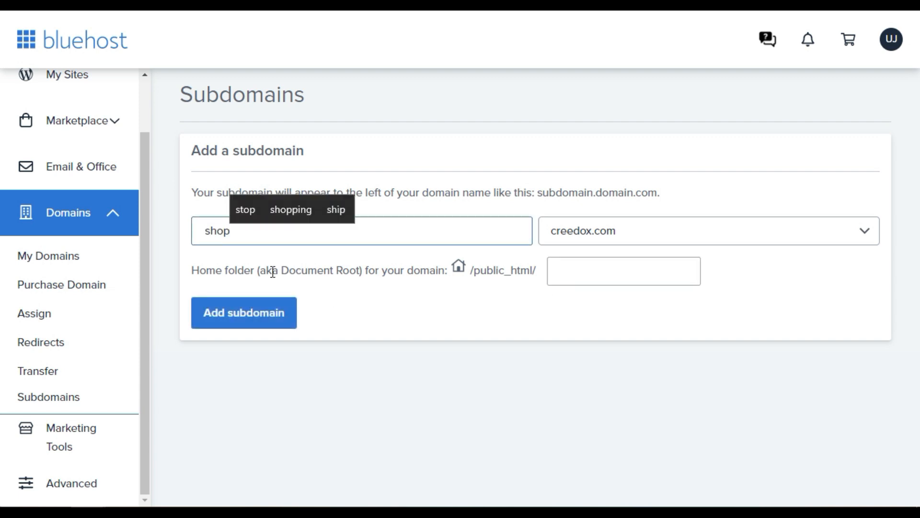
Step: Set the home folder to shop under /public_html/, add the subdomain and dismiss the notification
drag(226, 269, 382, 269)
double_click(217, 230)
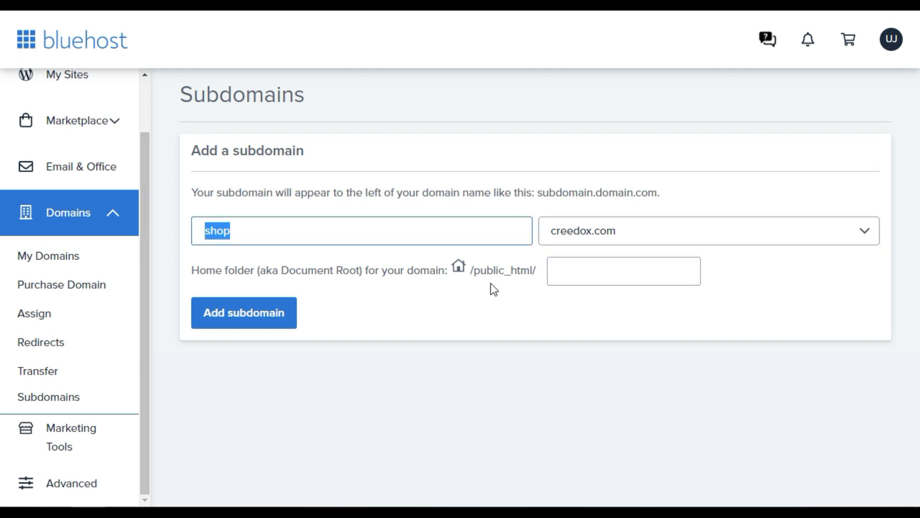
click(581, 272)
text(shop)
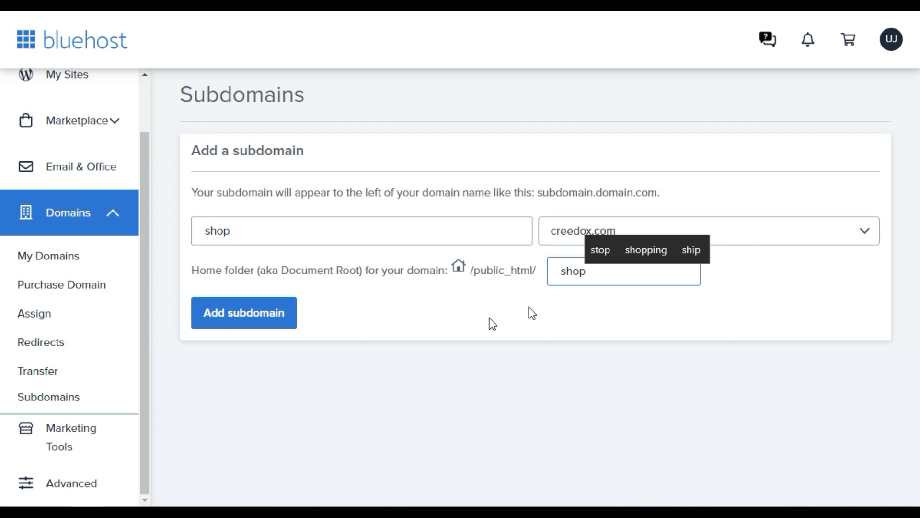
click(239, 317)
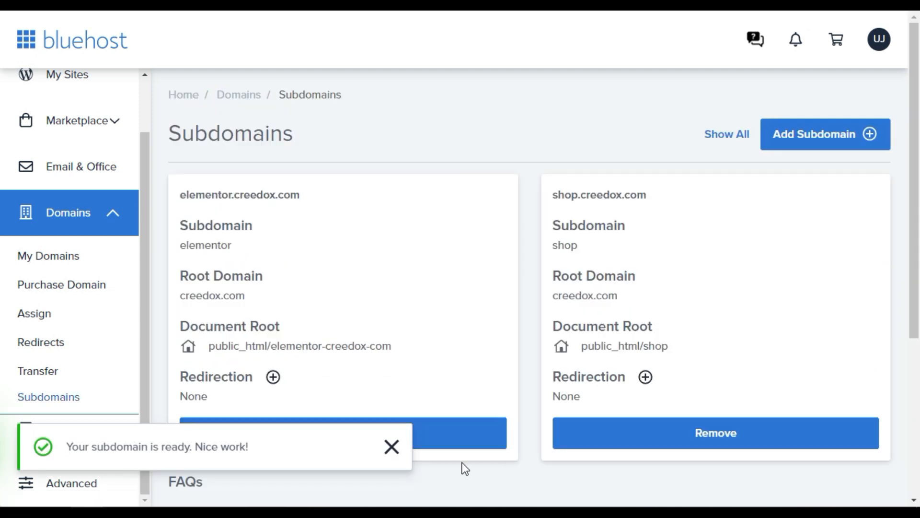
click(390, 448)
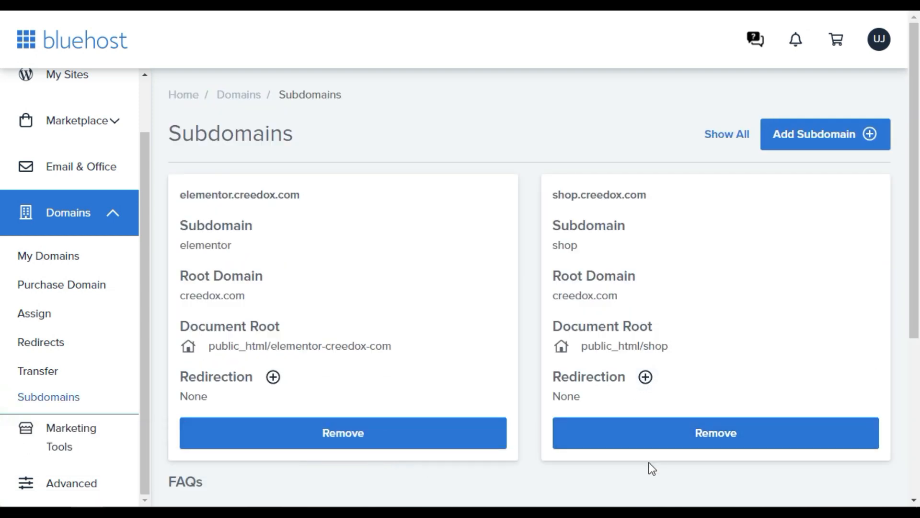
drag(552, 200, 655, 206)
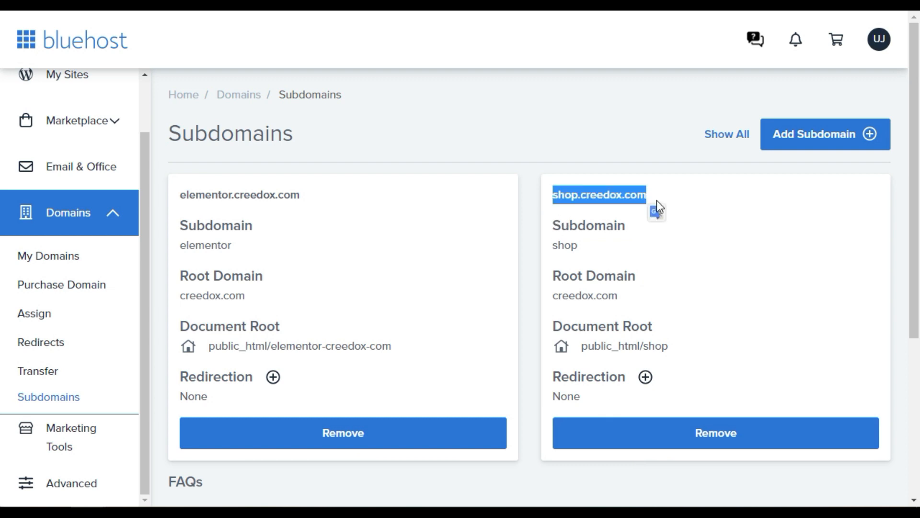
click(698, 318)
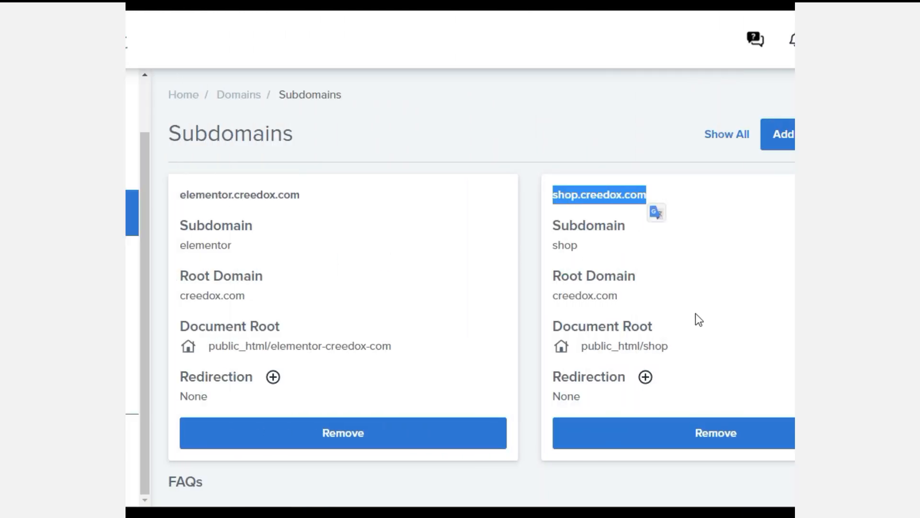
click(700, 320)
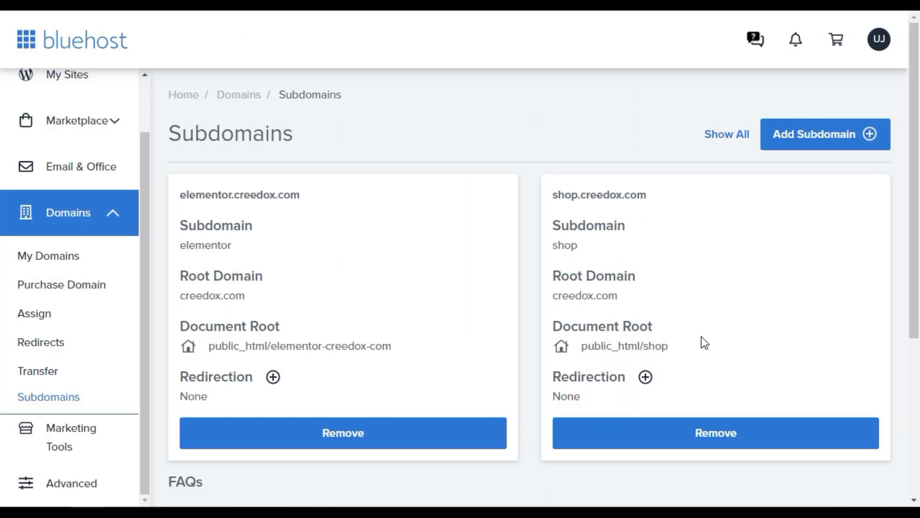
Step: Go to My Sites and start creating a new WordPress site
scroll(127, 321, up, 2)
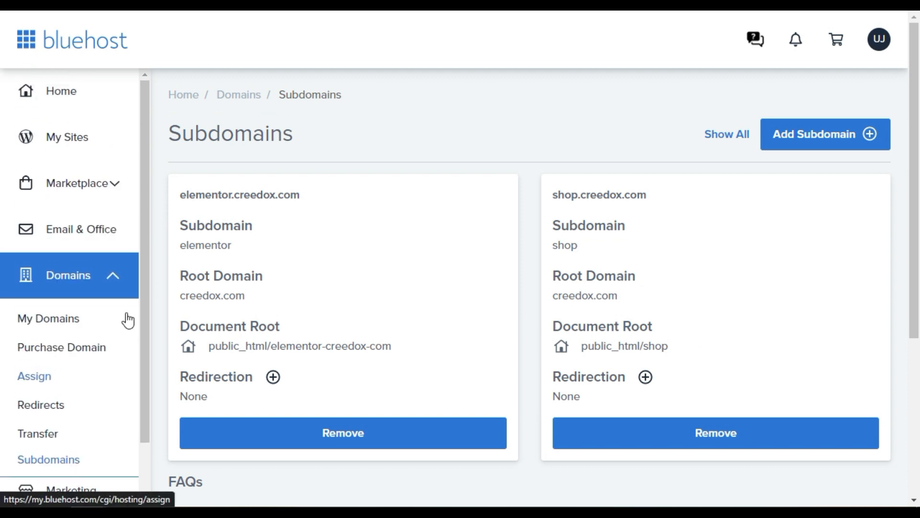
click(84, 139)
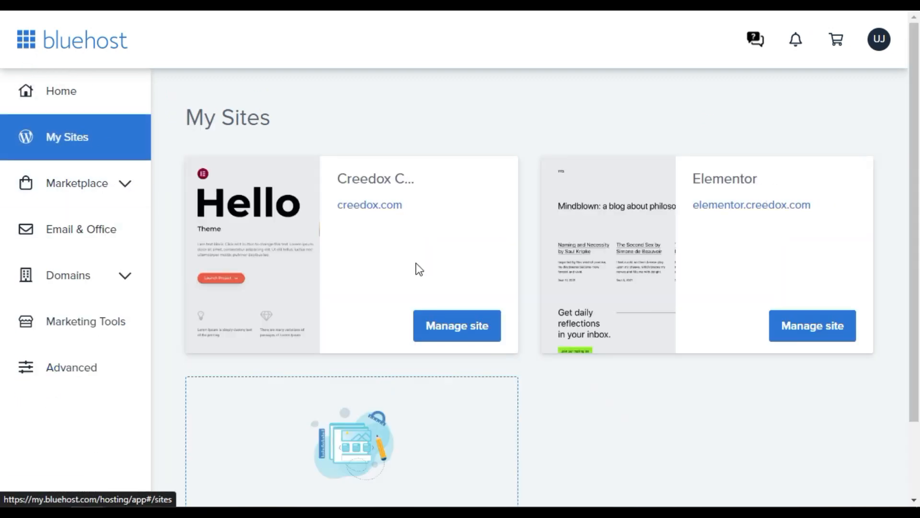
scroll(634, 340, down, 2)
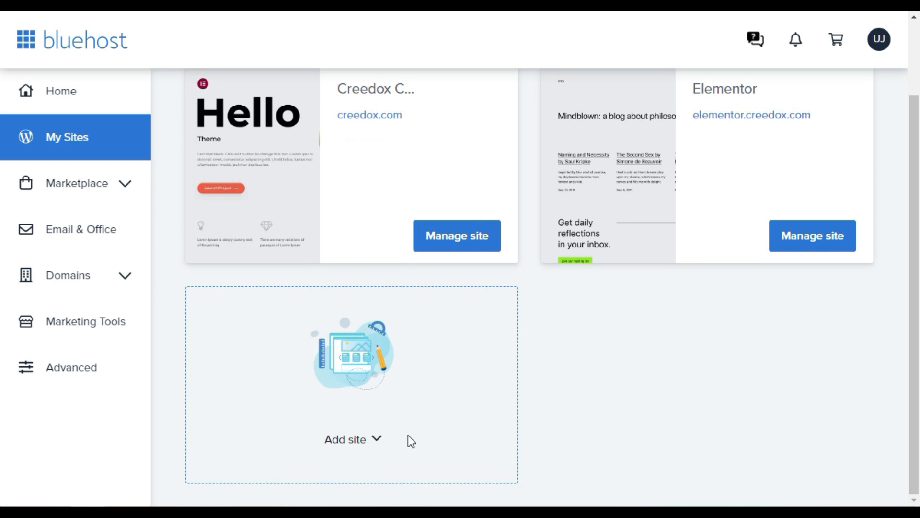
click(377, 439)
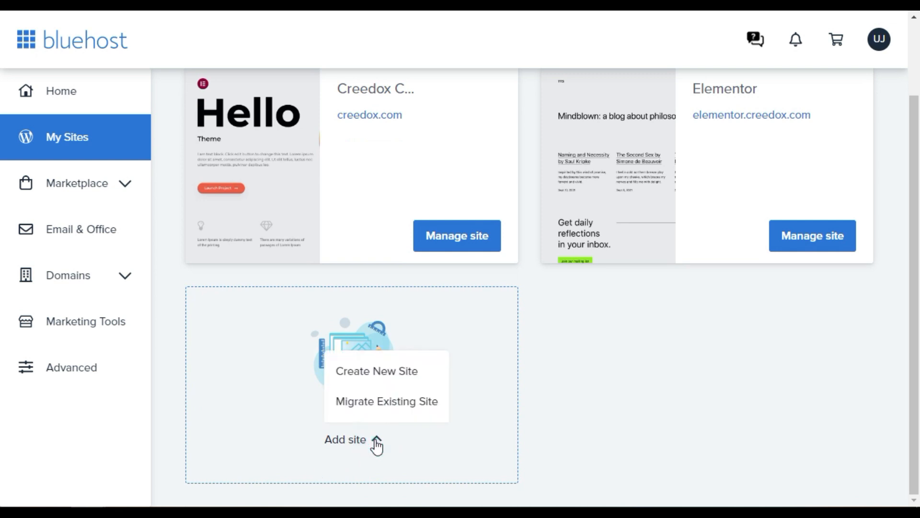
click(359, 370)
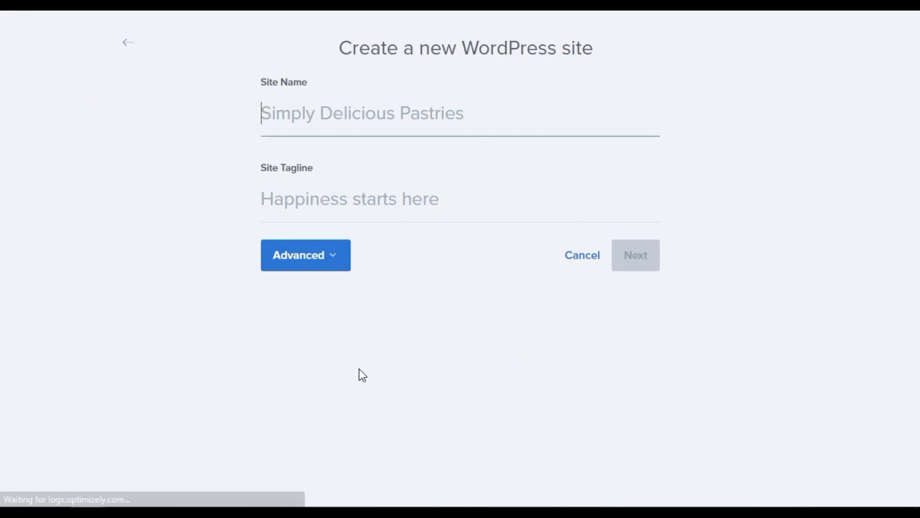
Step: Name the site Shop, set its tagline to Elementor Shop and continue to the domain selection
click(305, 115)
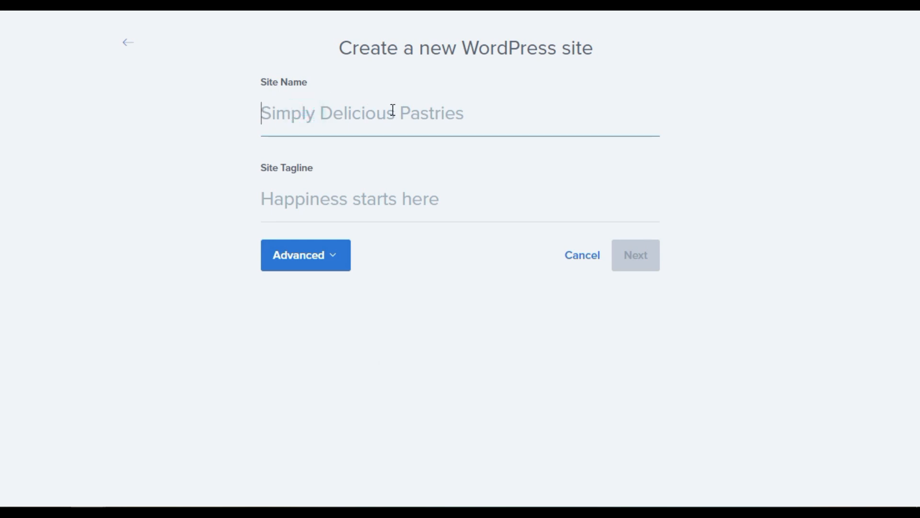
text(Shop)
key(Tab)
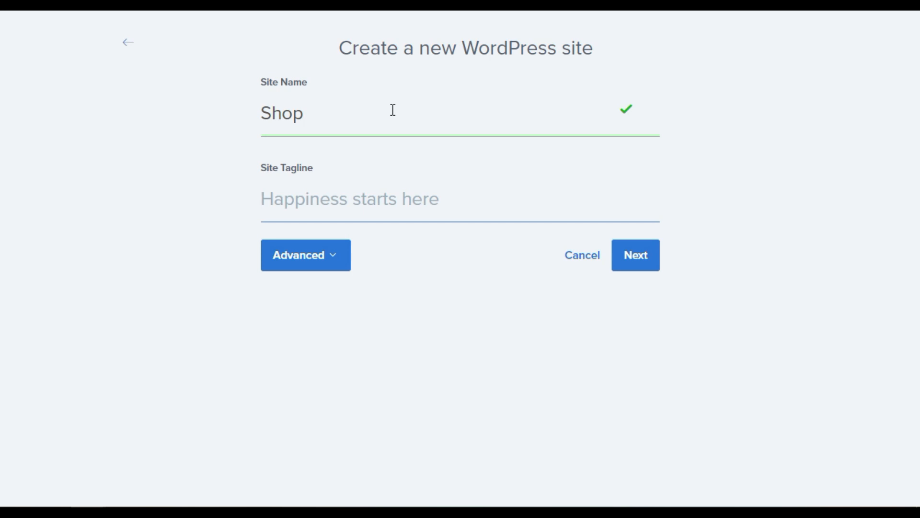
text(El)
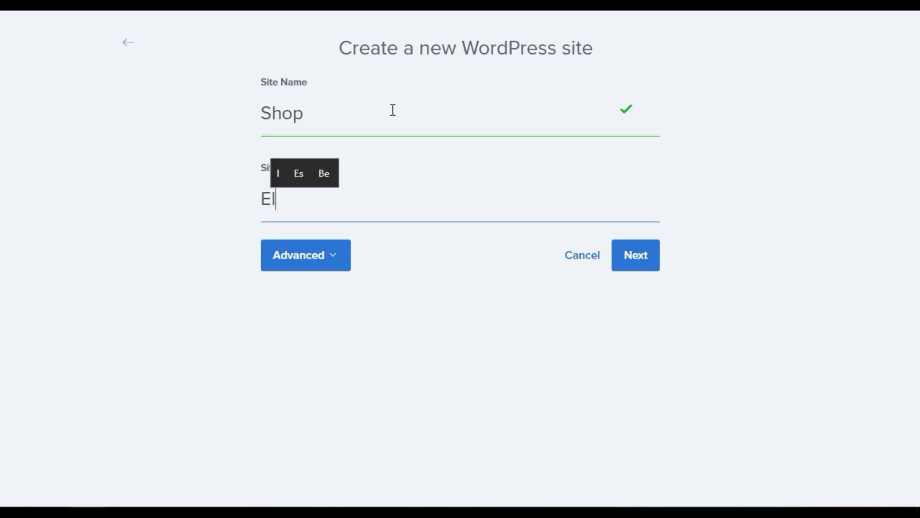
text(ementor S)
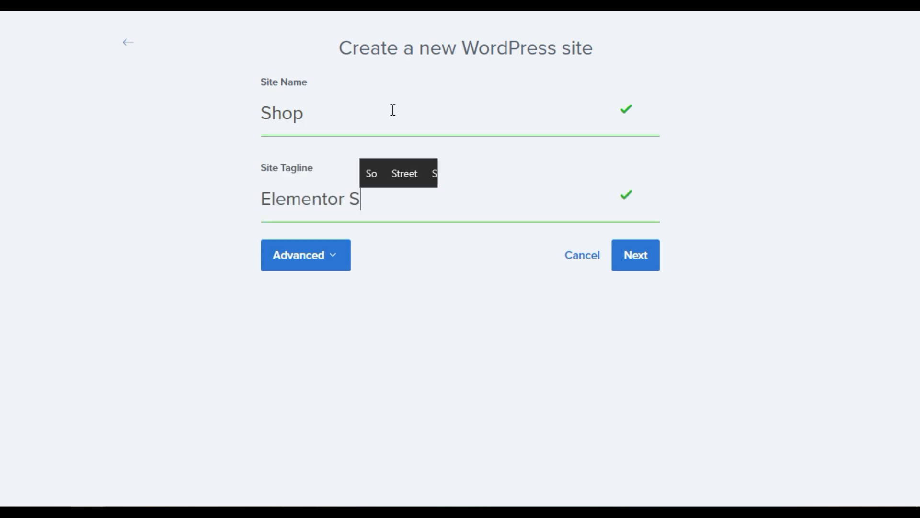
text(hop)
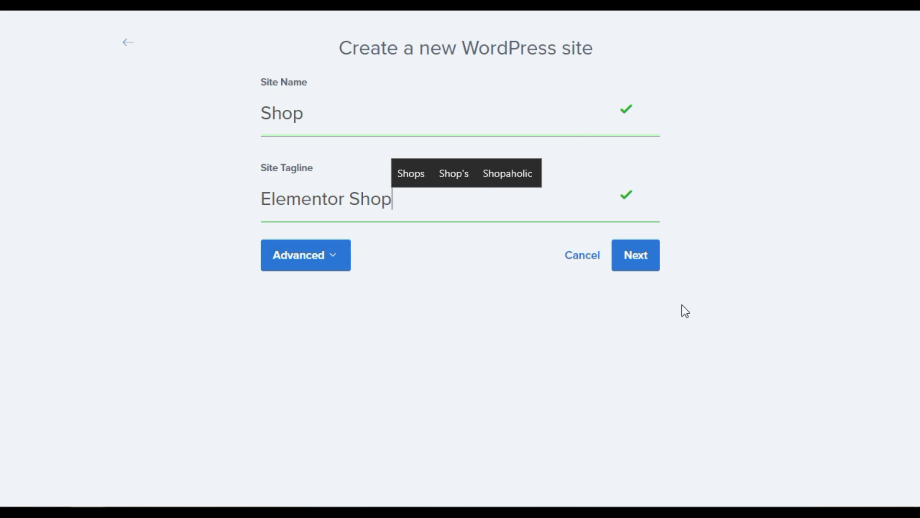
click(624, 264)
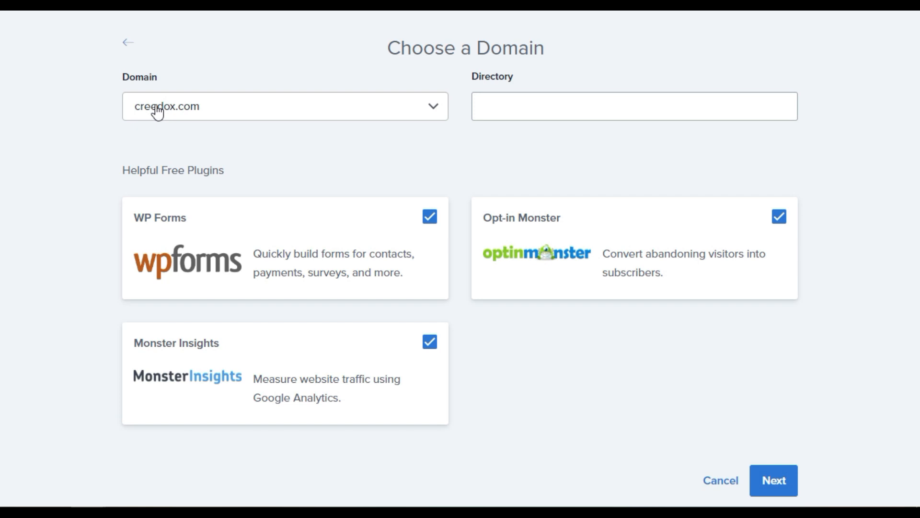
Step: Assign the shop.creedox.com domain to the site, leaving the directory empty and the suggested free plugins selected, and continue
click(197, 102)
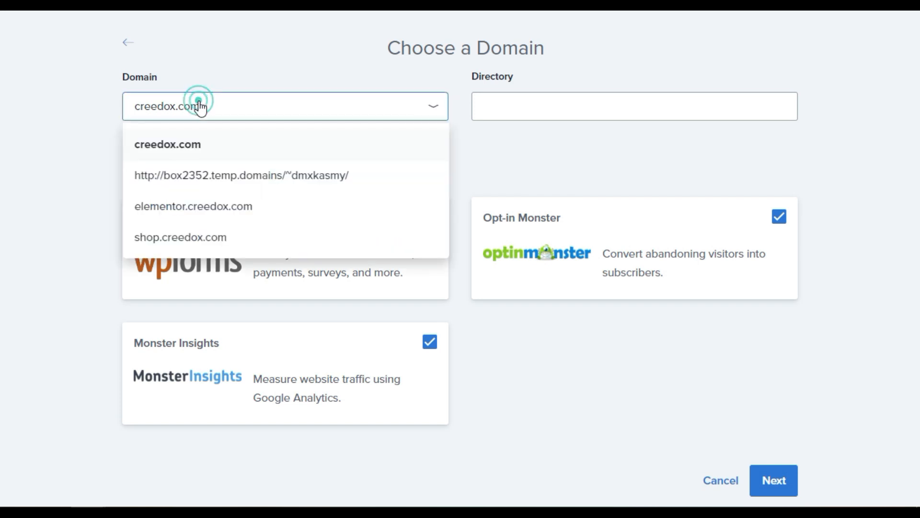
click(224, 241)
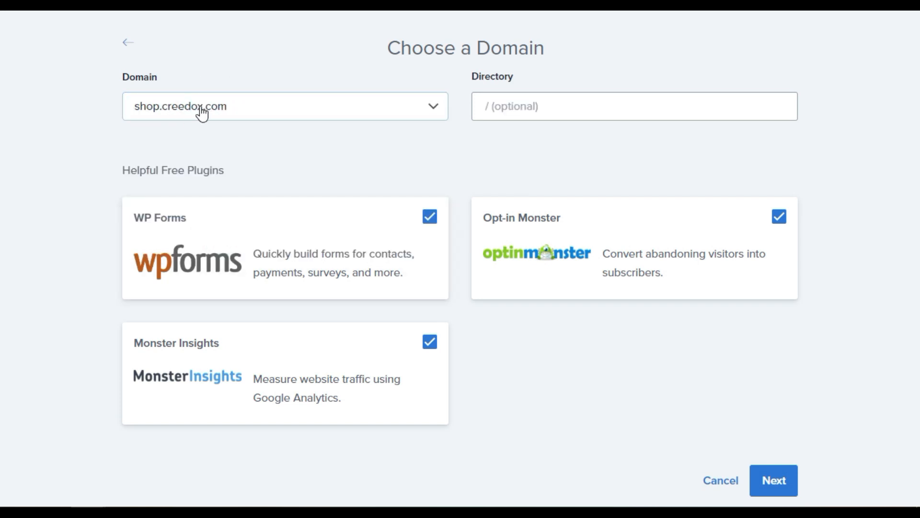
click(545, 103)
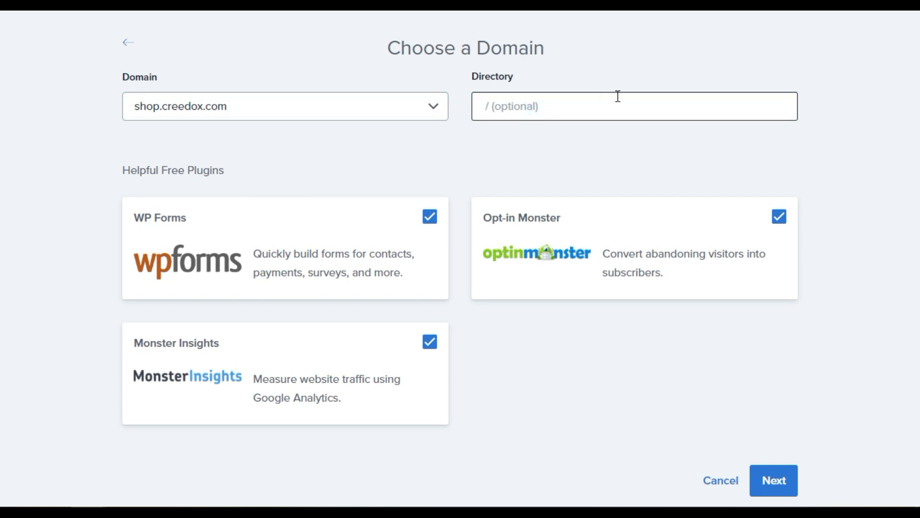
click(537, 145)
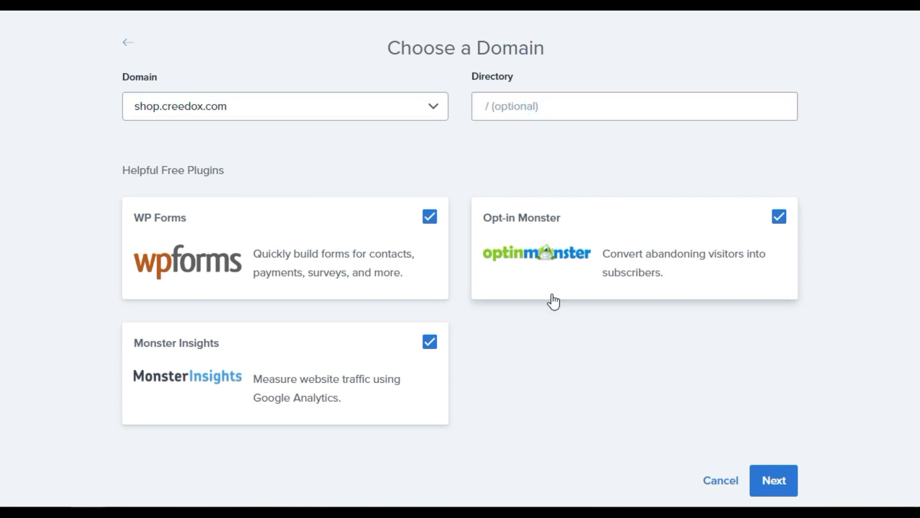
click(788, 478)
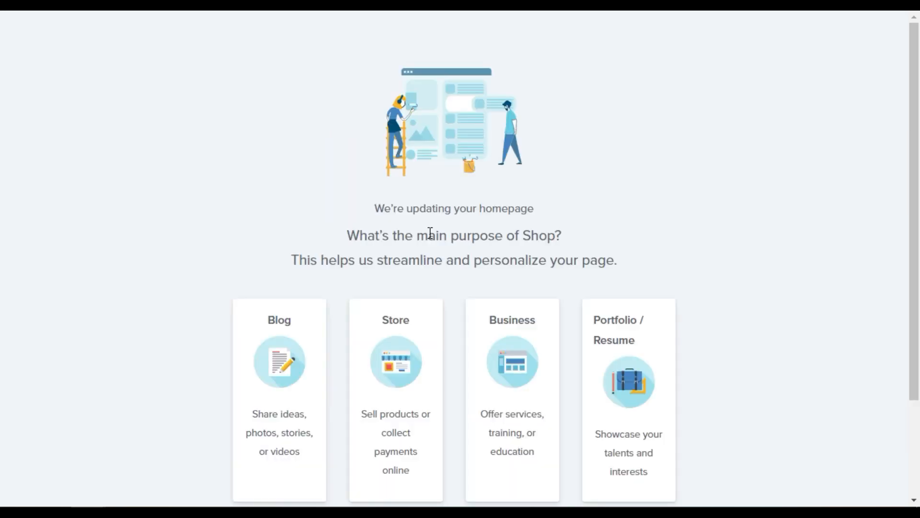
Step: Skip the question about the main purpose of the Shop site, after trying Directory as the other purpose
scroll(429, 233, down, 3)
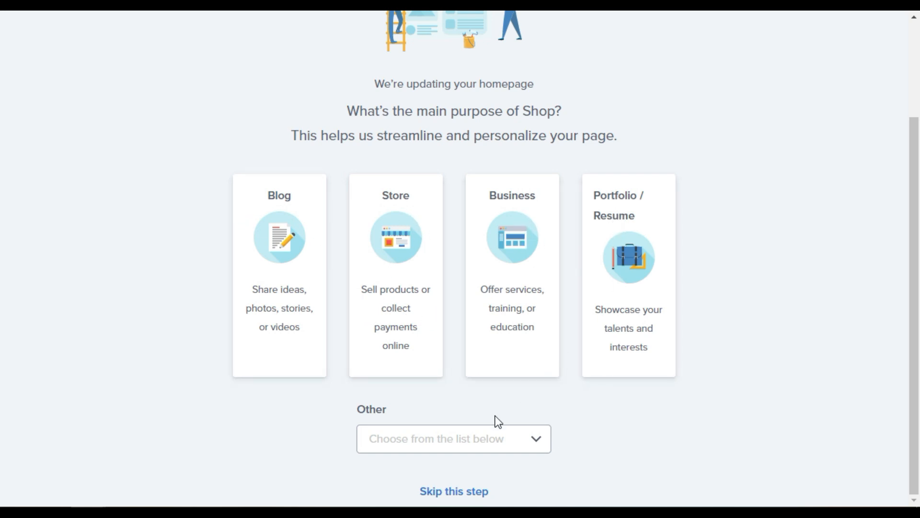
click(537, 441)
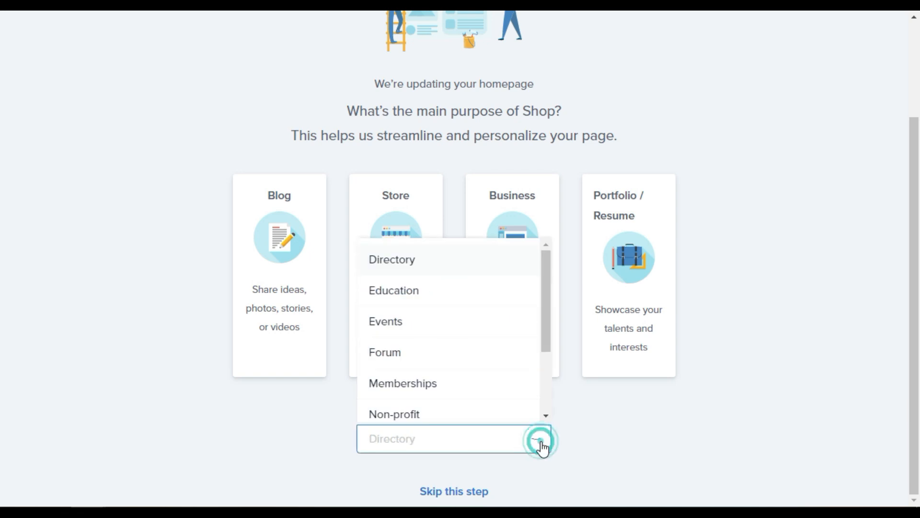
click(734, 398)
scroll(645, 411, down, 1)
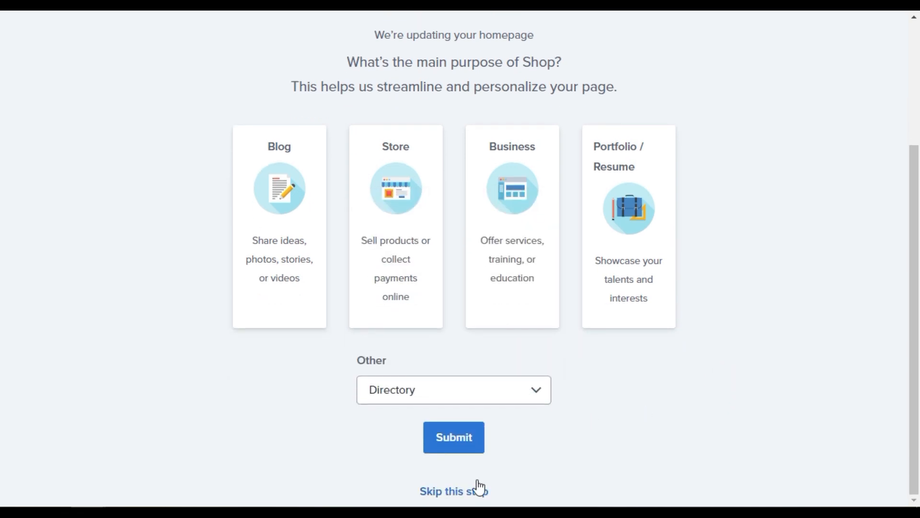
click(463, 491)
Step: Review the login details of the newly installed site and log into its WordPress admin
scroll(499, 403, up, 3)
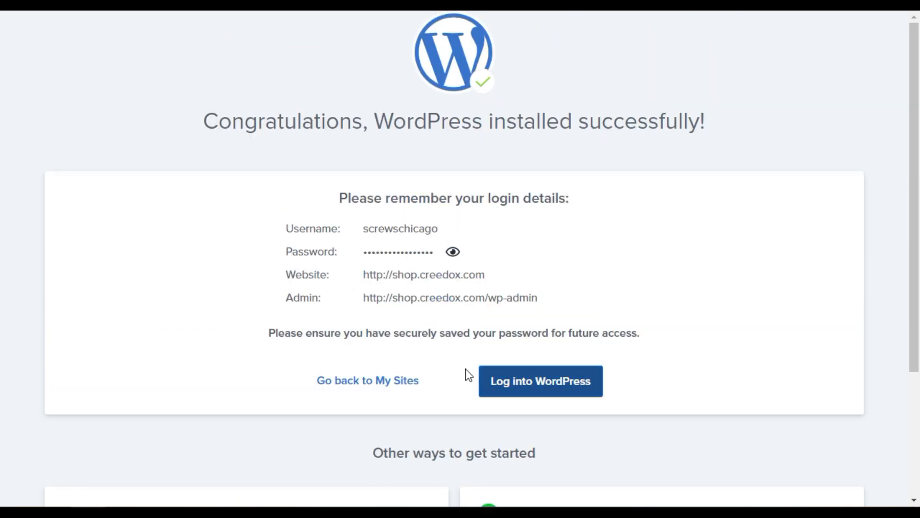
drag(309, 228, 422, 230)
click(409, 249)
drag(358, 251, 424, 257)
click(384, 269)
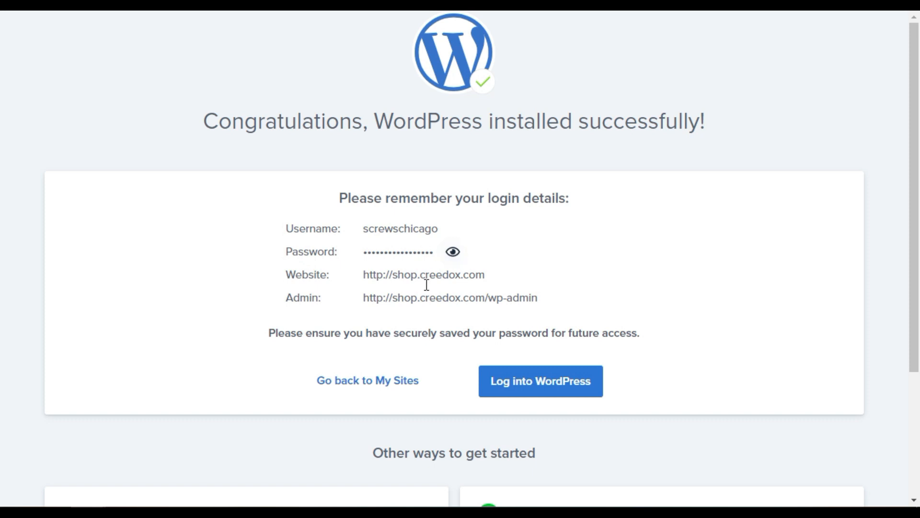
scroll(503, 402, down, 3)
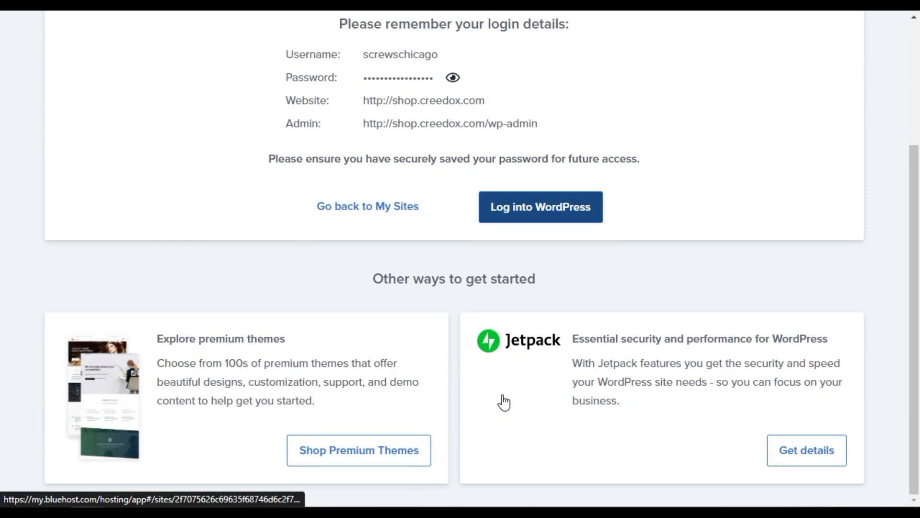
scroll(513, 302, up, 1)
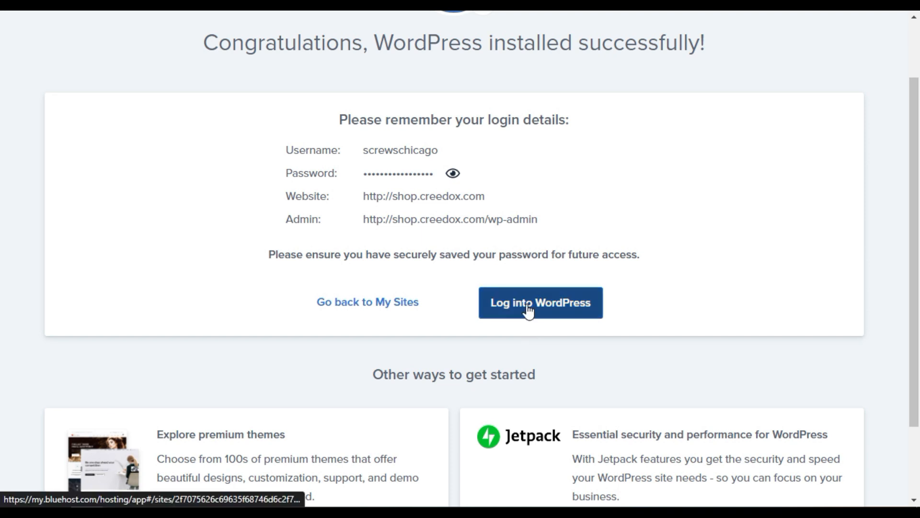
click(527, 311)
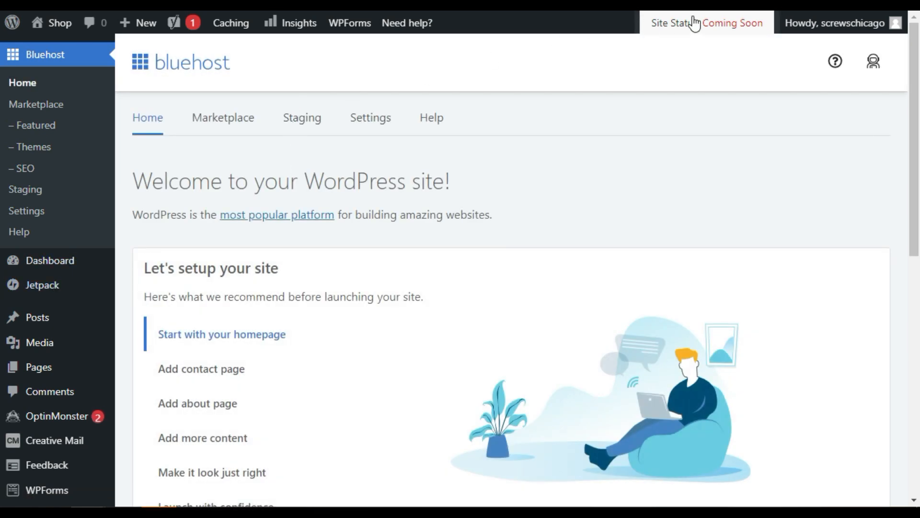
Step: Turn off the Coming Soon Page in the site's Bluehost settings
scroll(563, 141, down, 6)
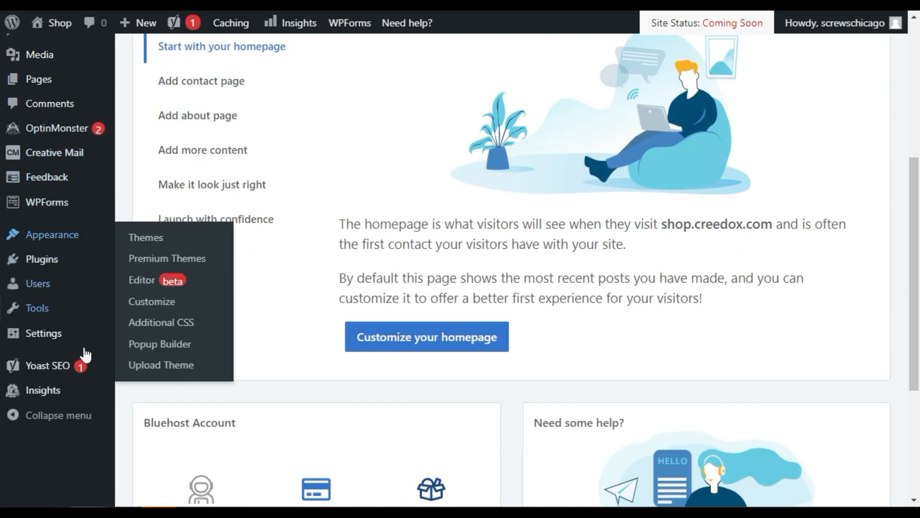
mouse_move(84, 373)
scroll(48, 374, up, 6)
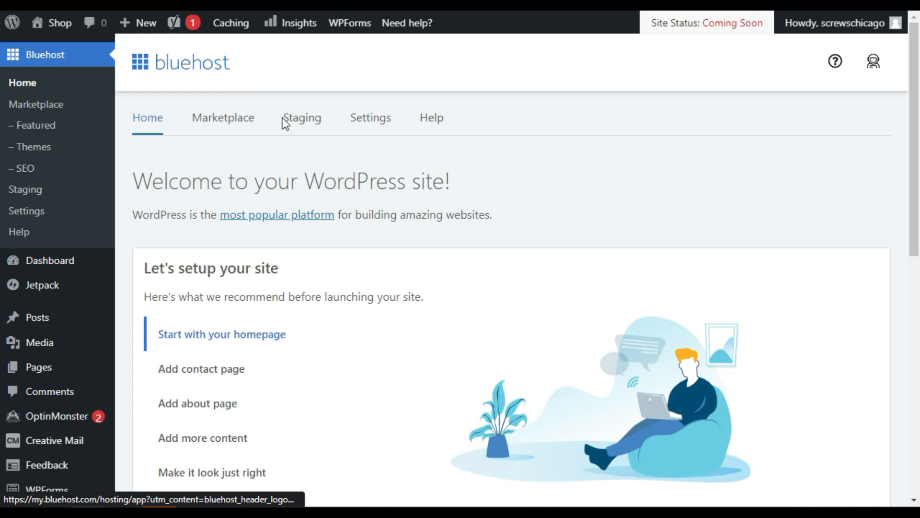
click(367, 119)
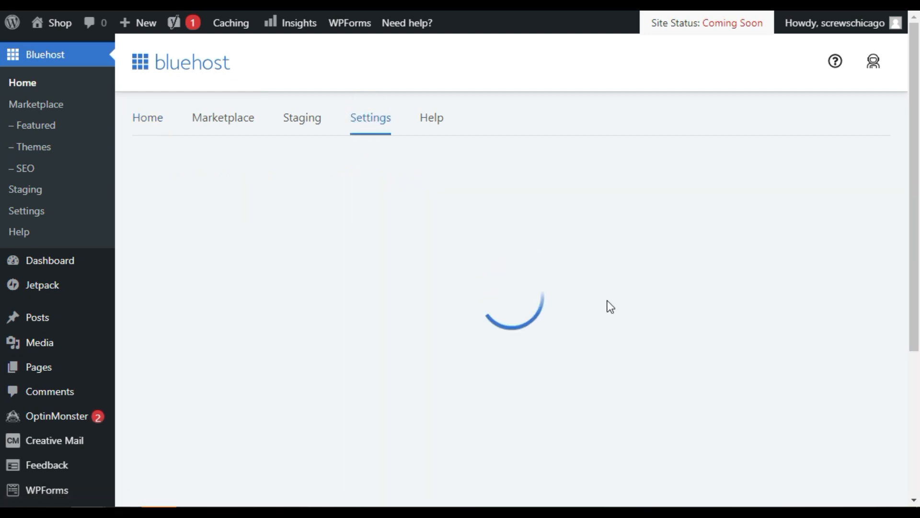
drag(531, 186, 651, 192)
click(625, 262)
drag(544, 242, 647, 246)
click(645, 244)
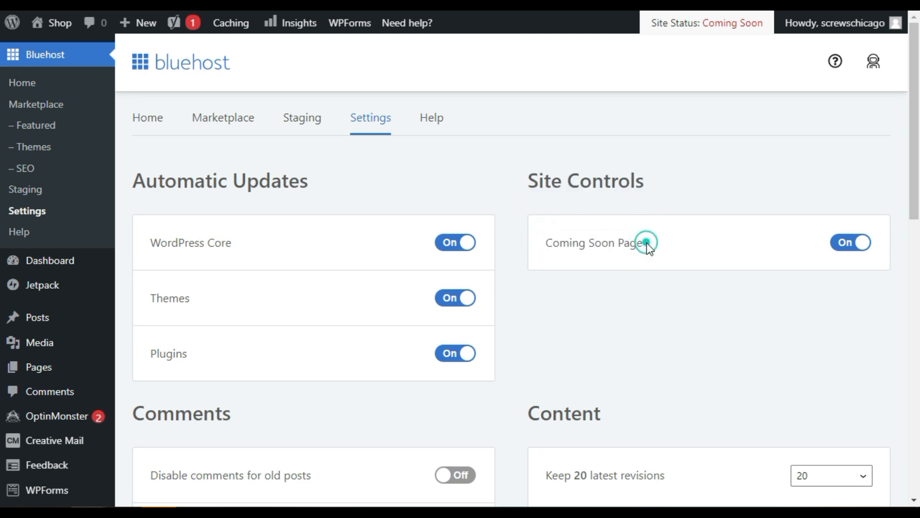
click(848, 250)
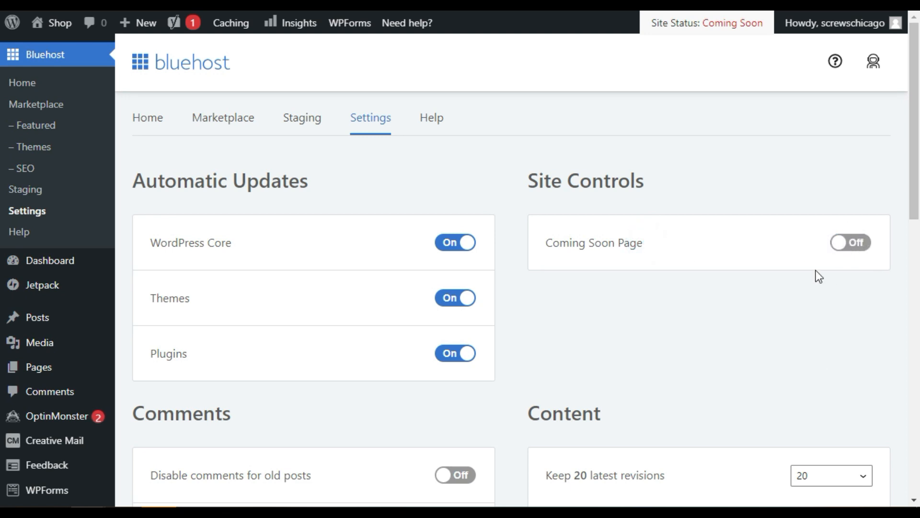
Step: Go to the WordPress dashboard and view the list of all users of the site
click(70, 262)
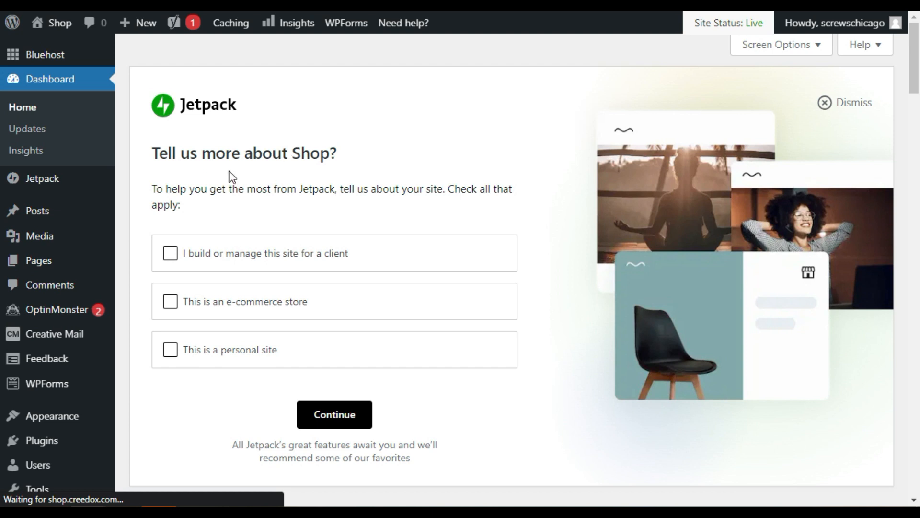
scroll(236, 197, down, 4)
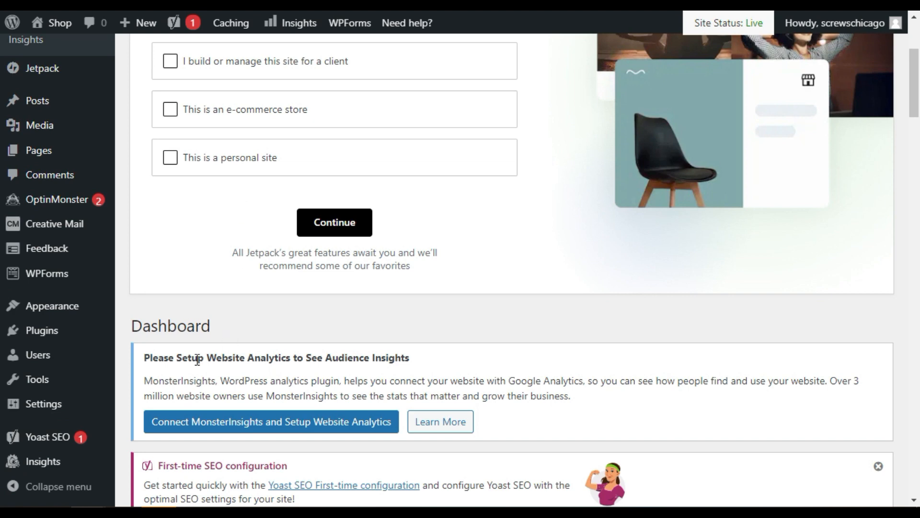
click(41, 357)
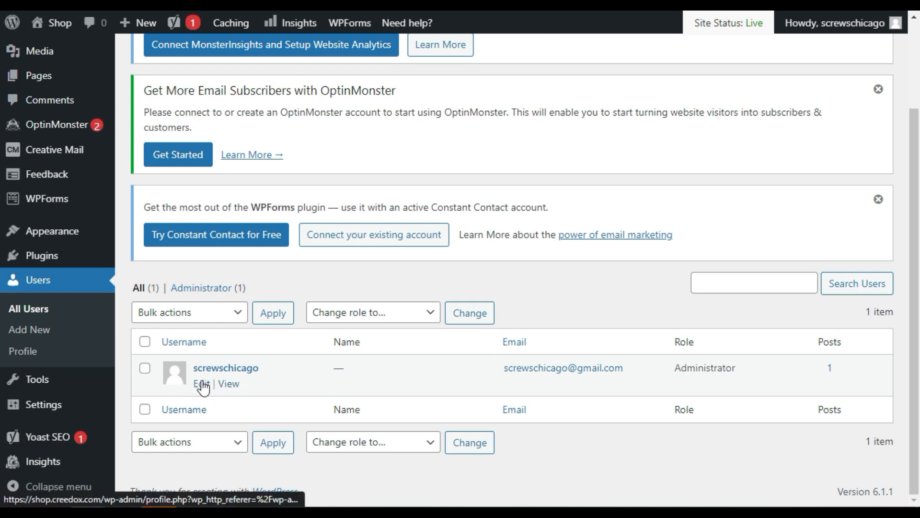
scroll(428, 277, up, 1)
scroll(428, 277, up, 3)
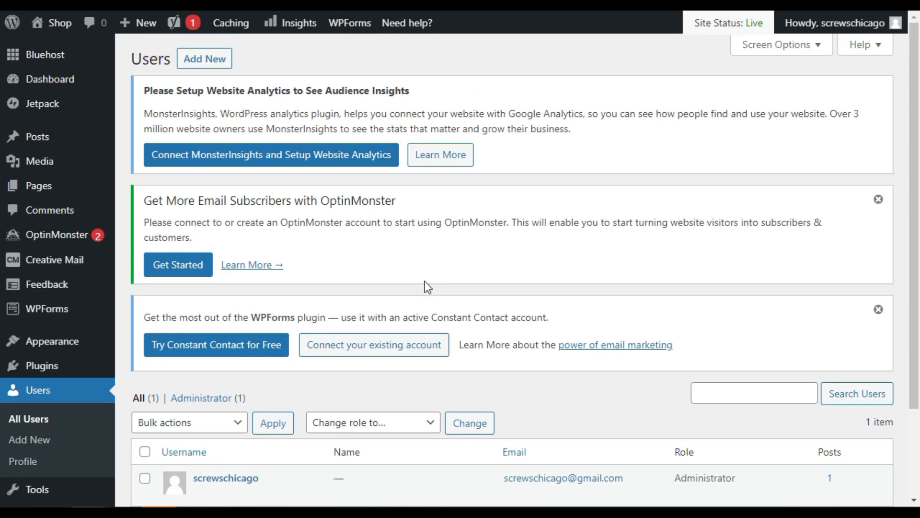
Step: Open the Add New User form and look over its username, email and password fields
click(199, 60)
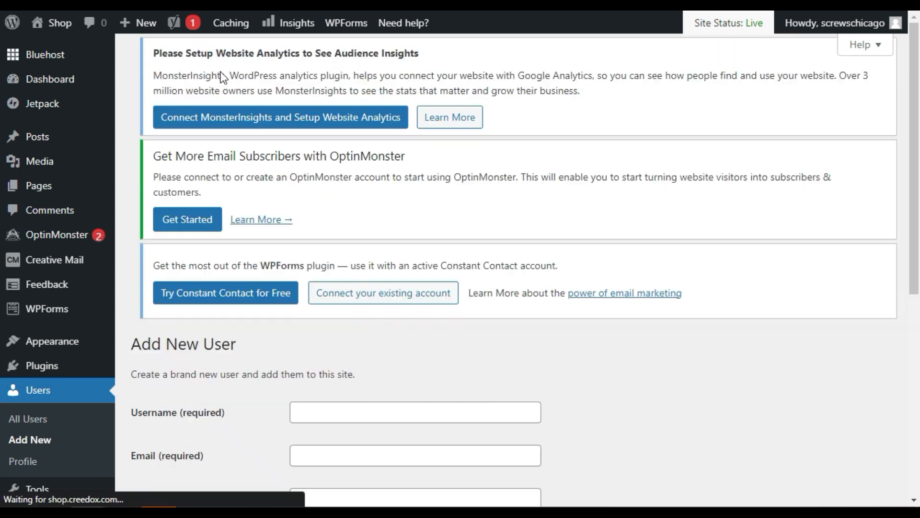
scroll(319, 210, down, 4)
click(330, 239)
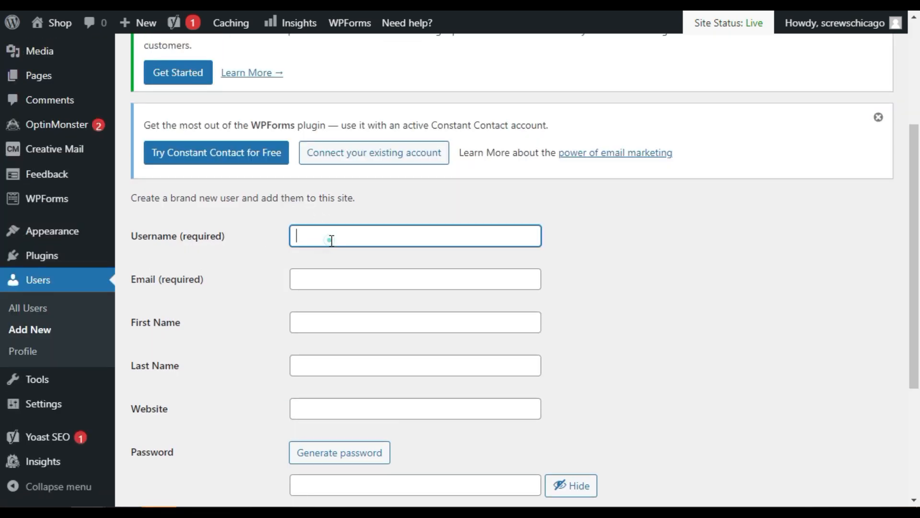
click(317, 285)
scroll(311, 355, down, 2)
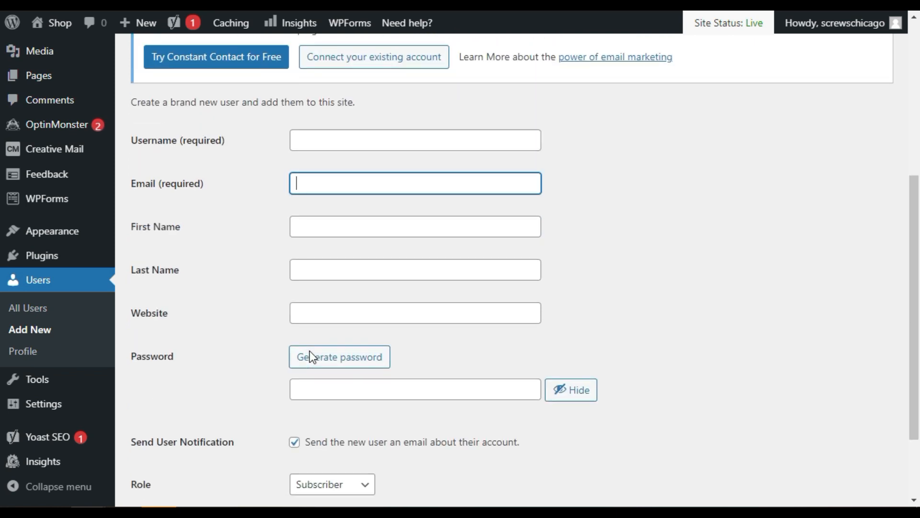
scroll(308, 281, down, 2)
click(360, 296)
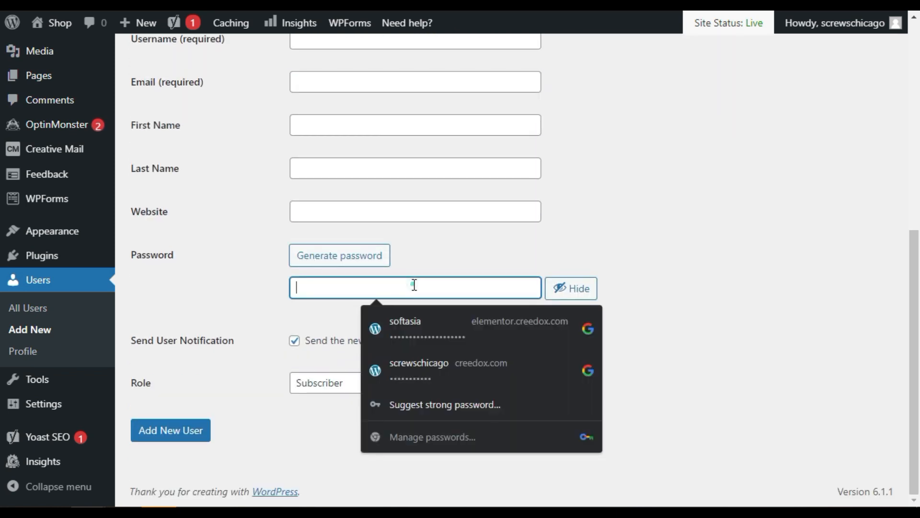
Step: Choose Administrator as the new user's role, leave the form without adding the user and return to the Dashboard
click(185, 382)
click(335, 382)
click(327, 488)
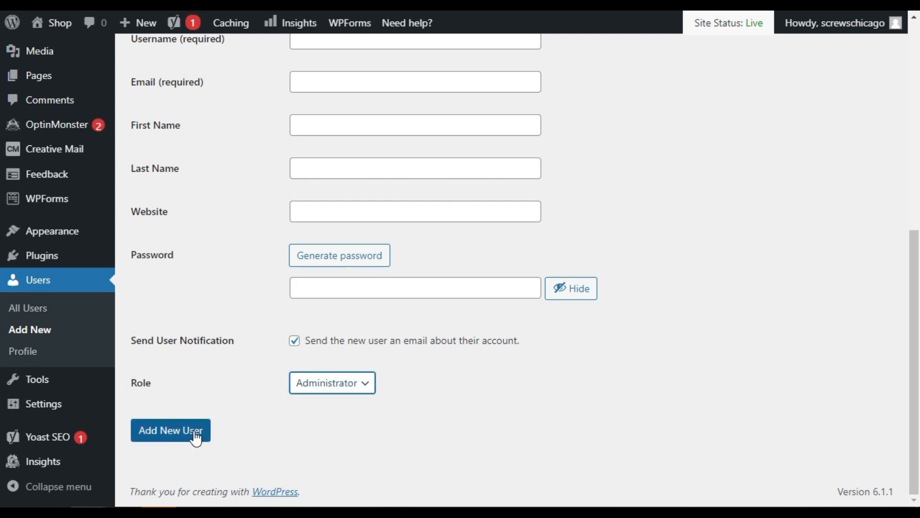
scroll(195, 437, up, 2)
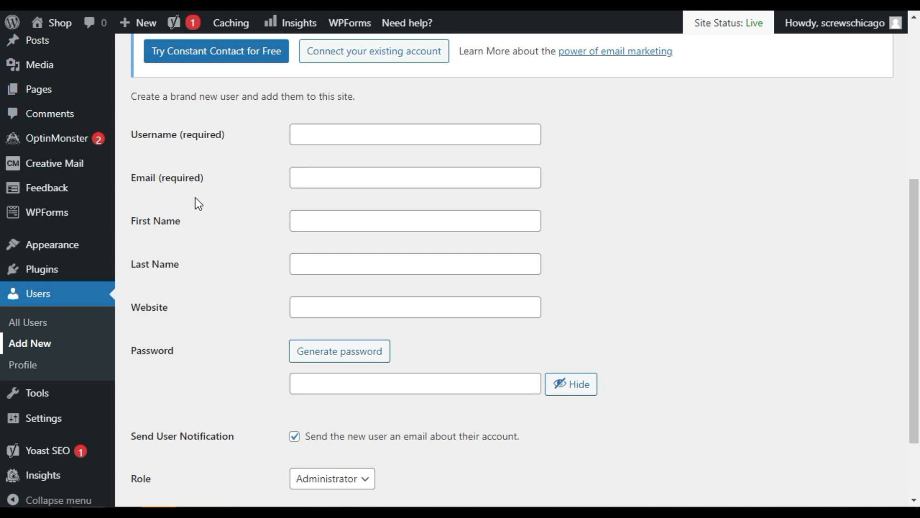
scroll(215, 386, up, 6)
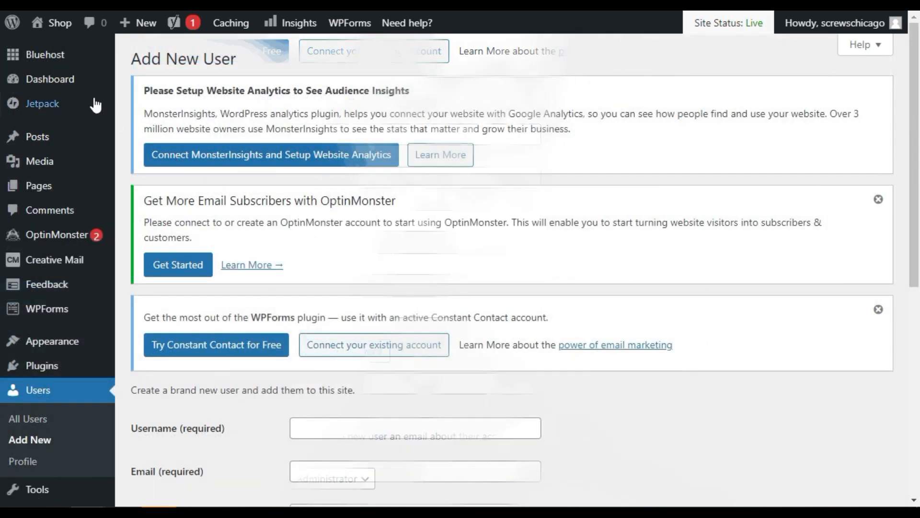
click(83, 86)
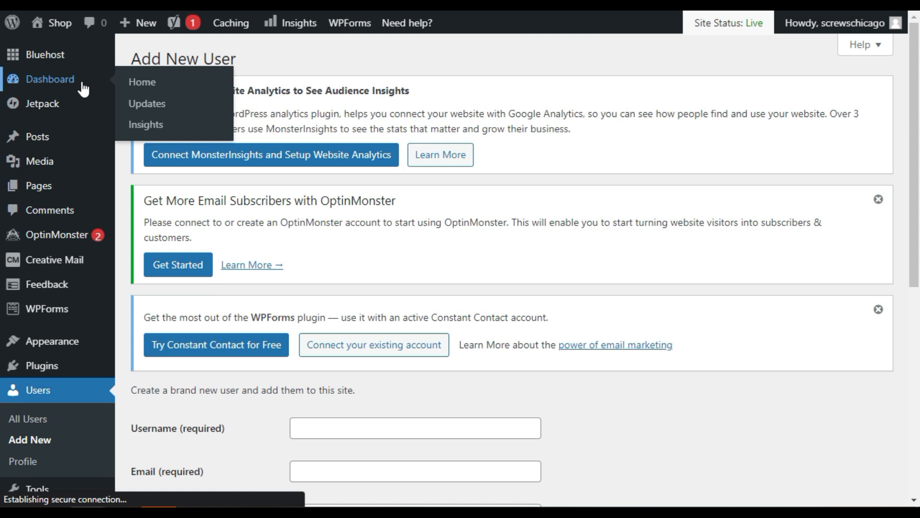